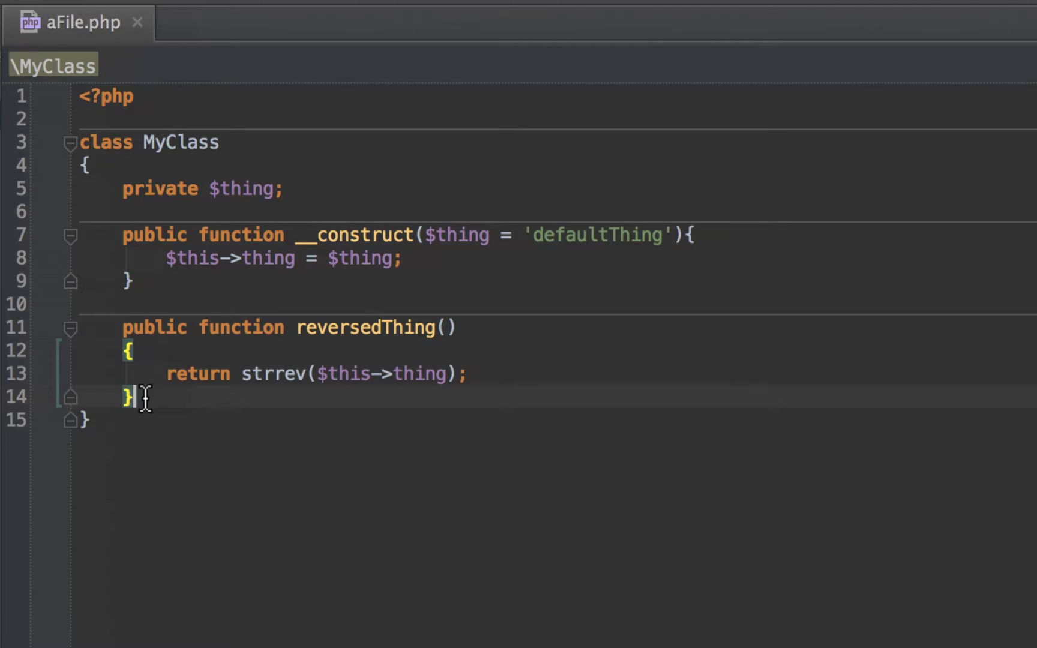
Drag-select the reversedThing() method from line 14 up to line 11.
mouse_move(145, 396)
mouse_down()
mouse_move(71, 373)
mouse_move(47, 328)
mouse_up()
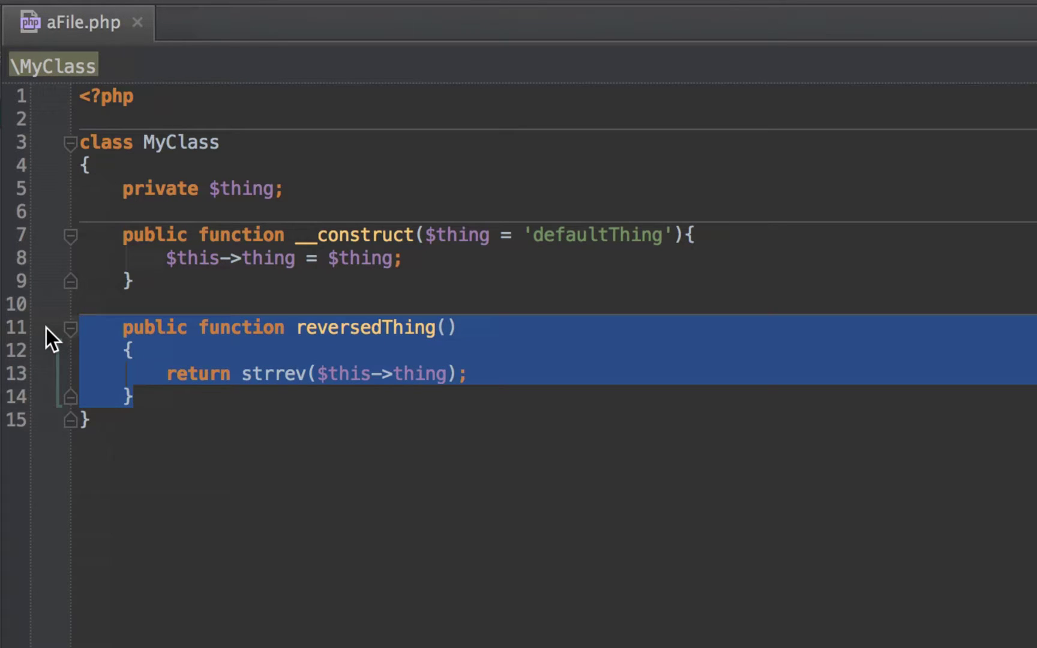
key(Down)
key(Down)
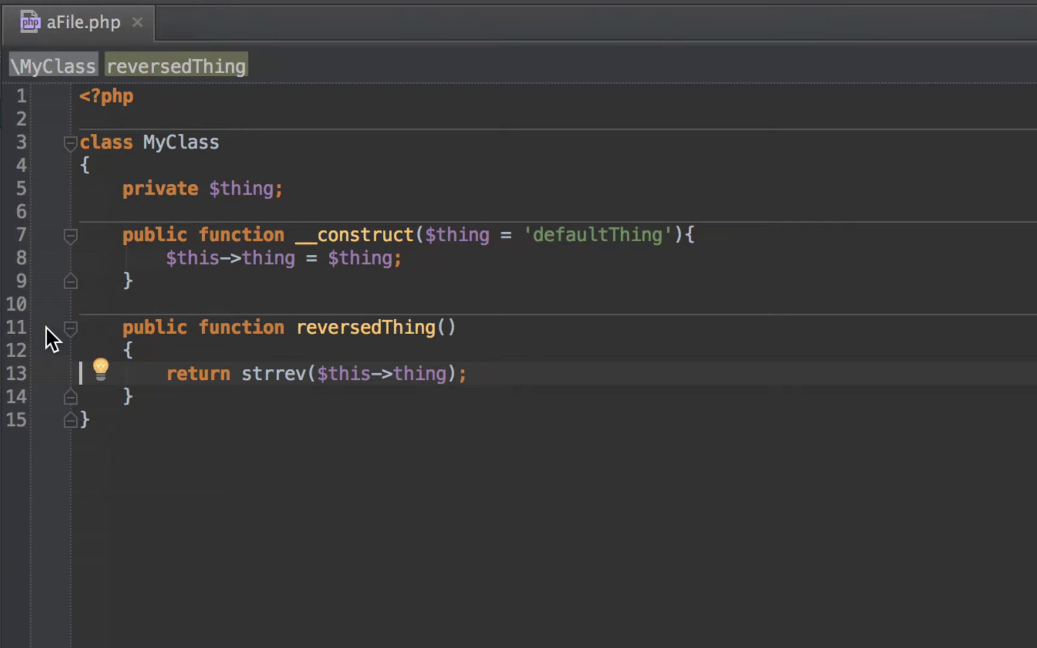
key(ctrl+slash)
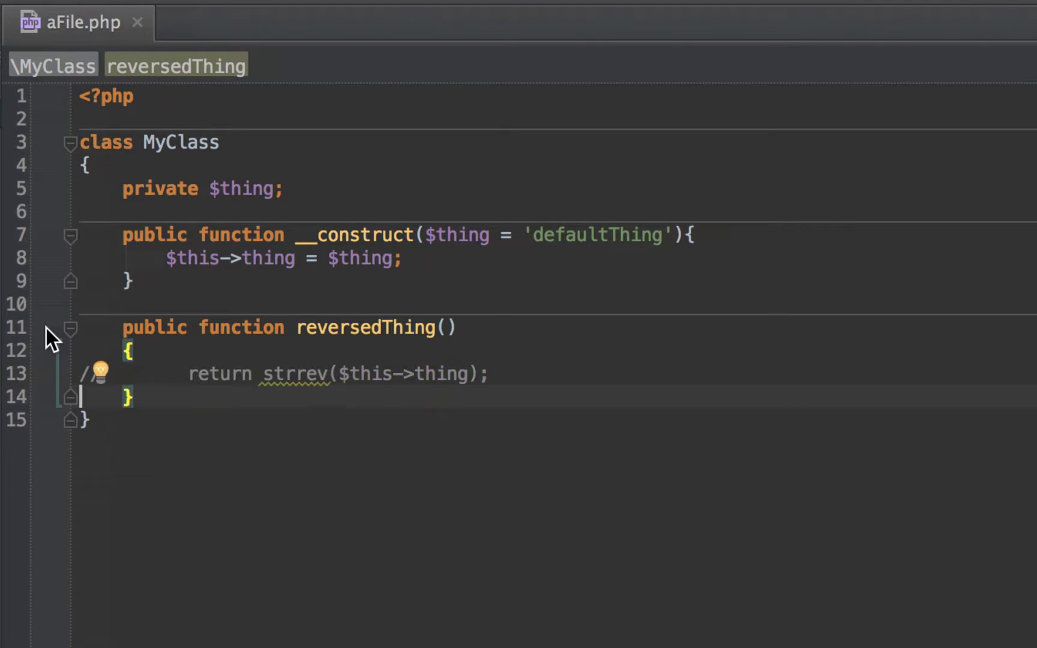
key(ctrl+slash)
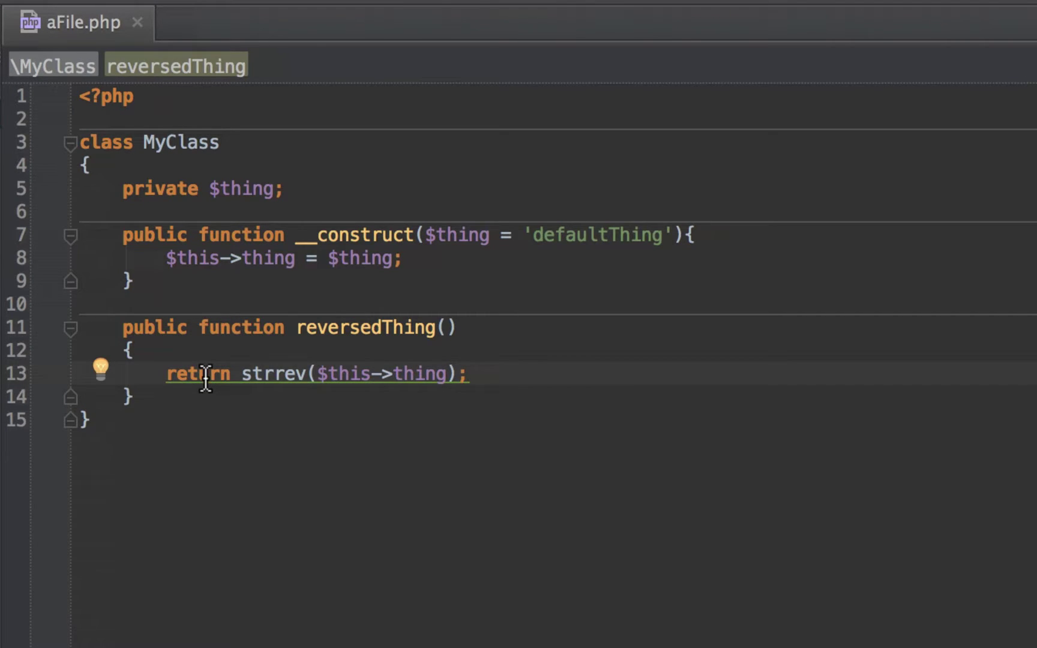
key(ctrl+slash)
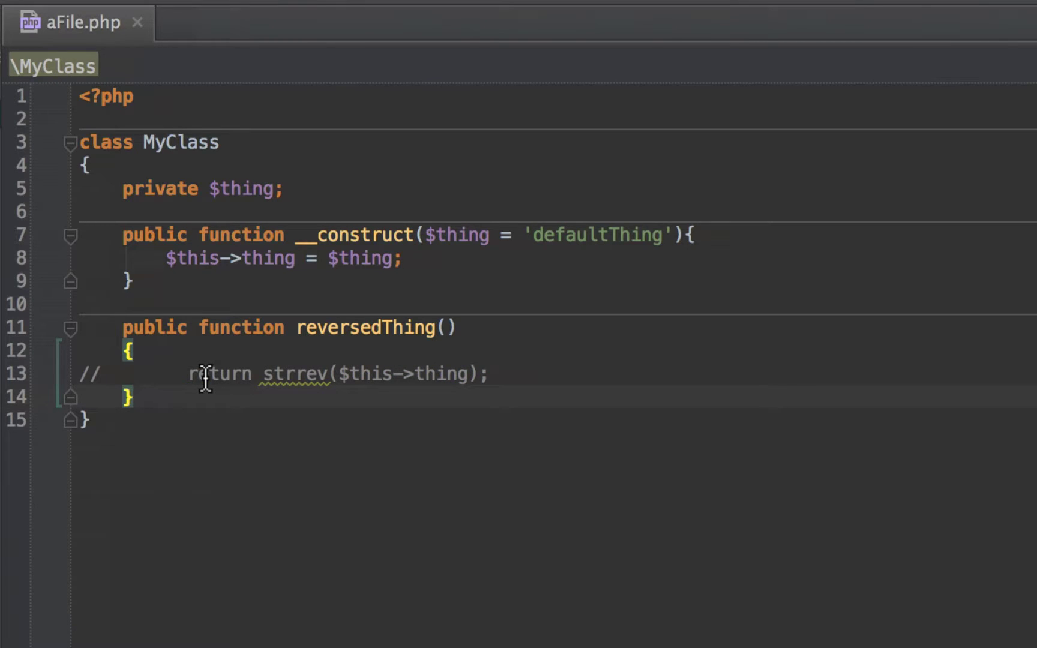
key(ctrl+z)
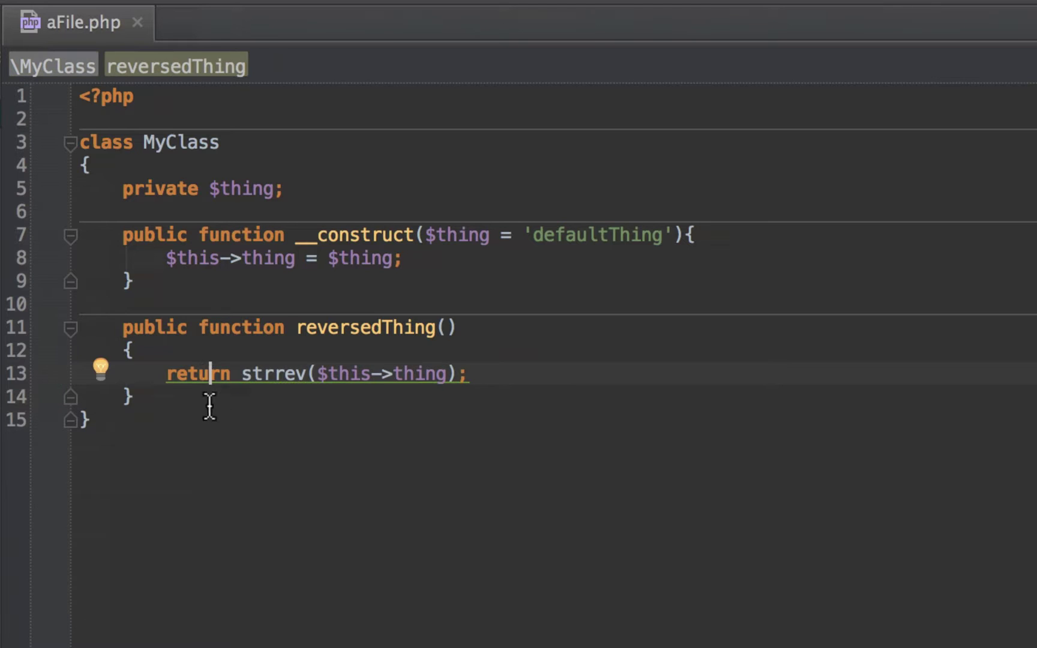
drag(176, 398, 76, 331)
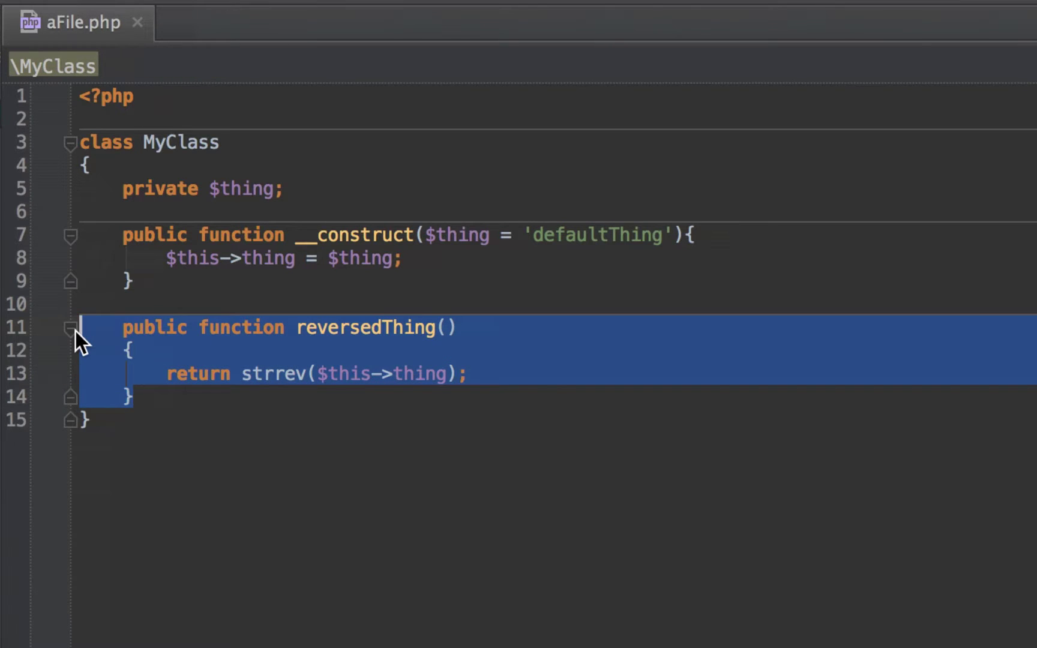
key(ctrl+slash)
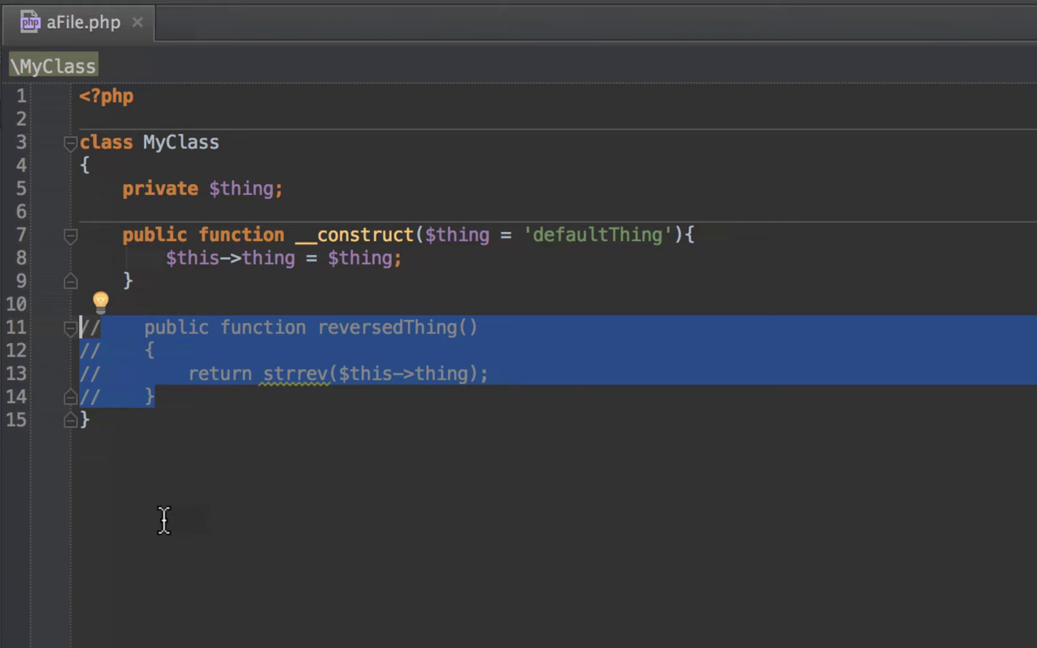
key(ctrl+slash)
key(ctrl+slash)
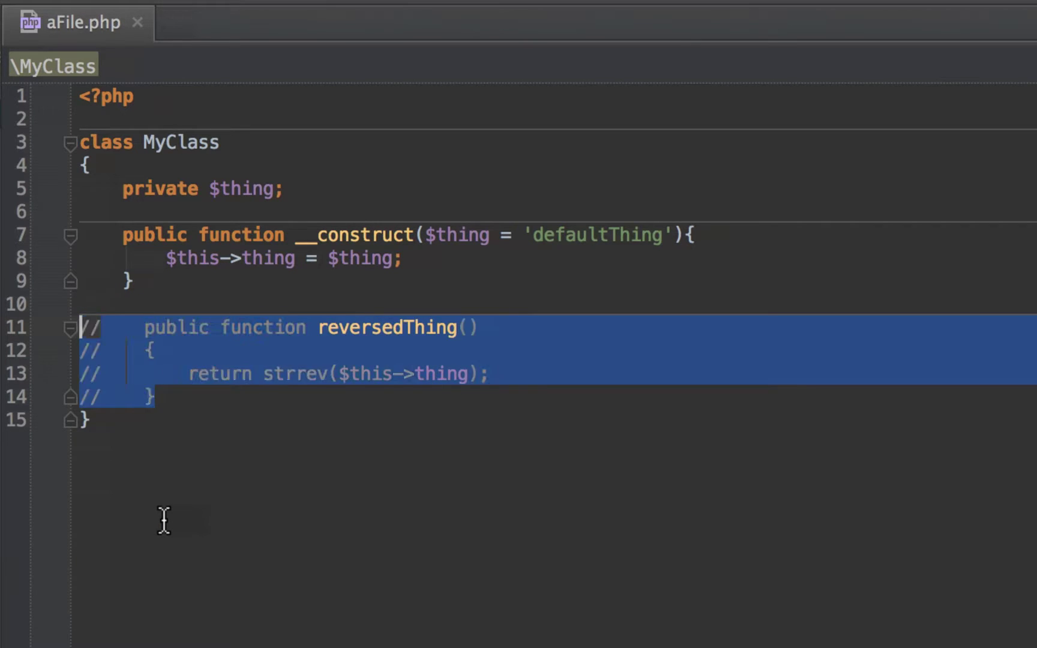
key(ctrl+slash)
key(ctrl+slash)
key(ctrl+slash)
key(ctrl+slash)
key(ctrl+slash)
key(Up)
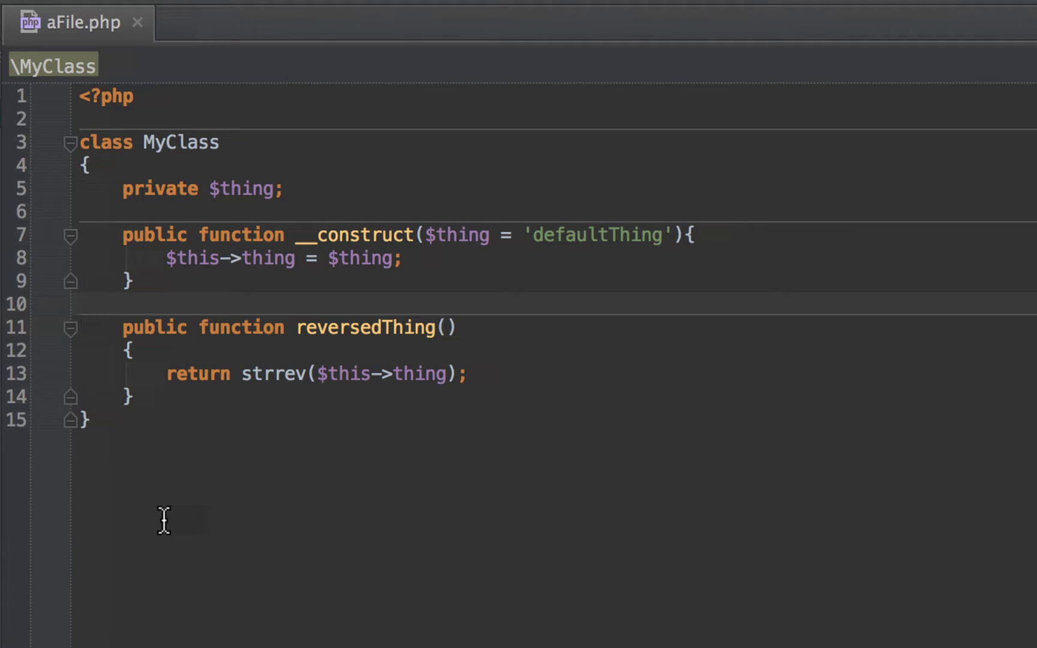